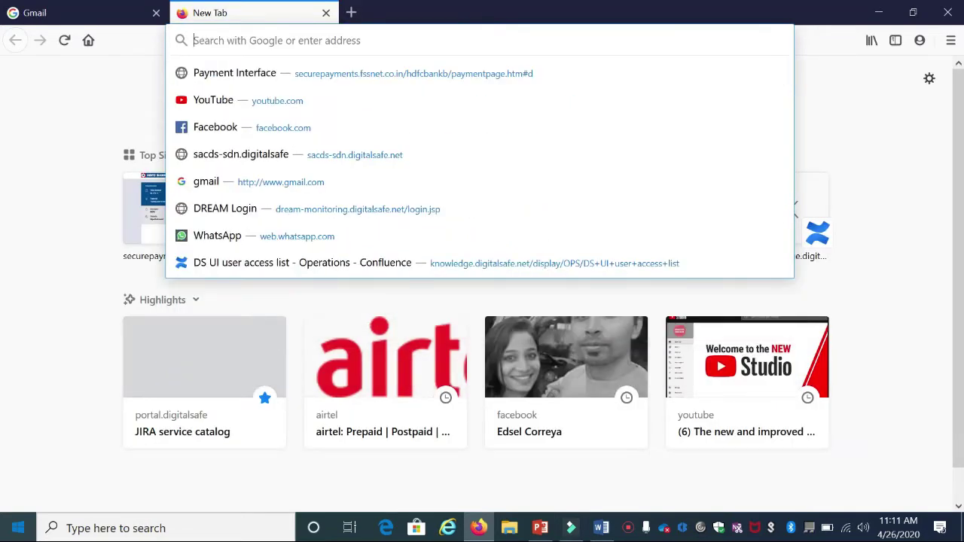
- Enter gmail in the Firefox address bar to load gmail.com's account chooser
{"action": "type", "text": "gmail.com"}
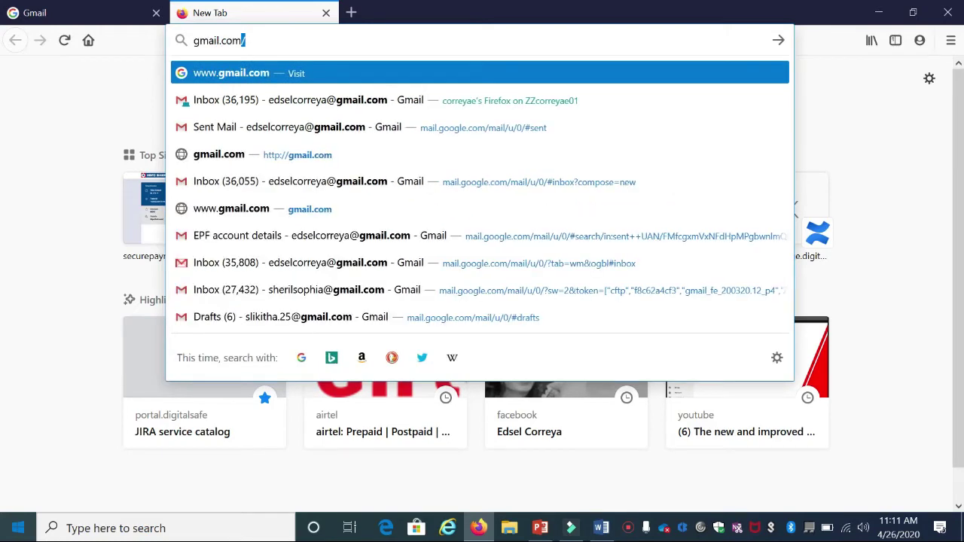
{"action": "key", "text": "Return"}
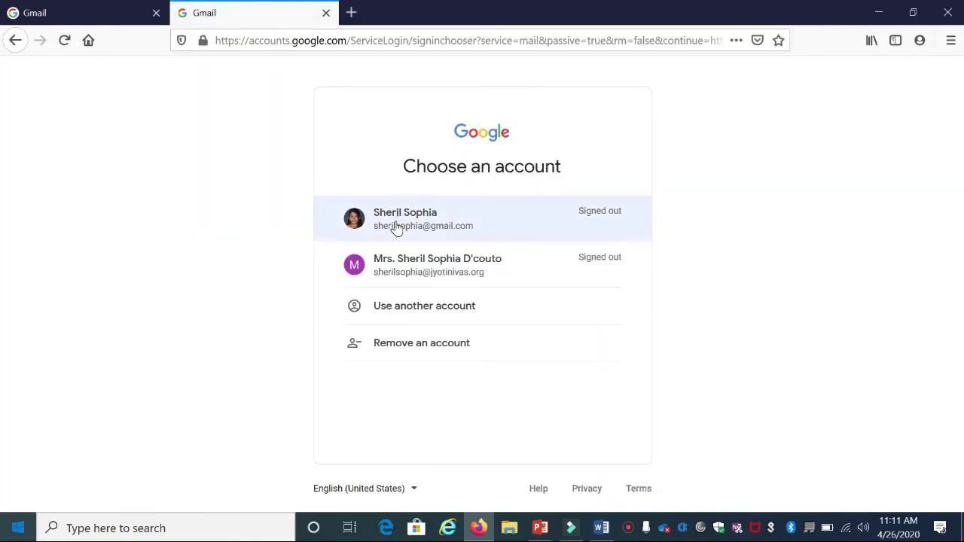
- Sign in to Gmail with the listed account and its password
{"action": "left_click", "coordinate": [396, 228]}
{"action": "left_click", "coordinate": [448, 258]}
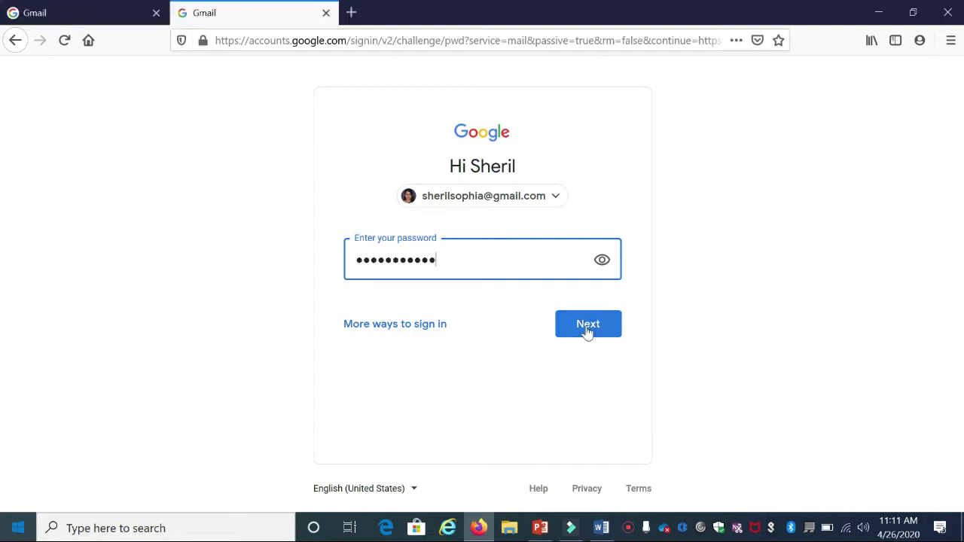
{"action": "left_click", "coordinate": [586, 329]}
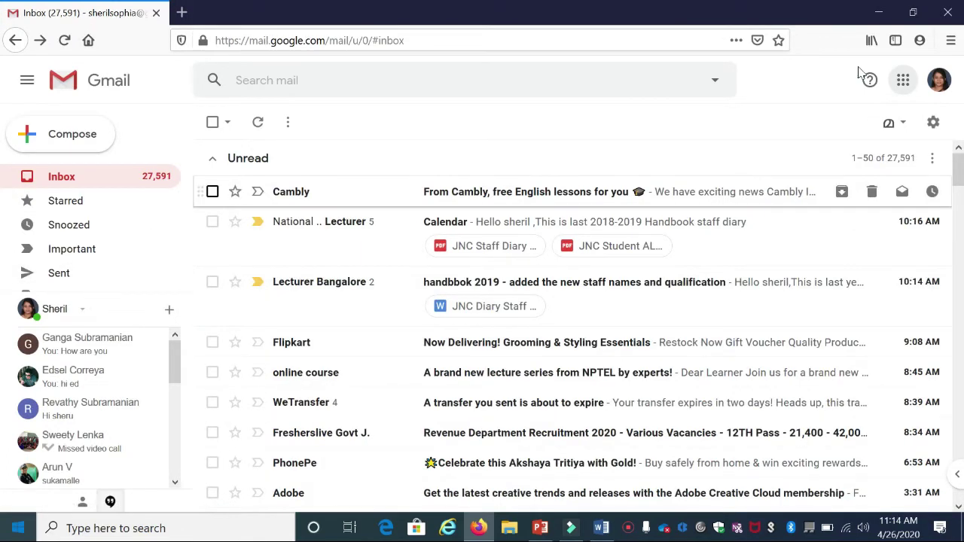
- Launch Classroom from Gmail's Google apps grid in a new tab
{"action": "left_click", "coordinate": [903, 82]}
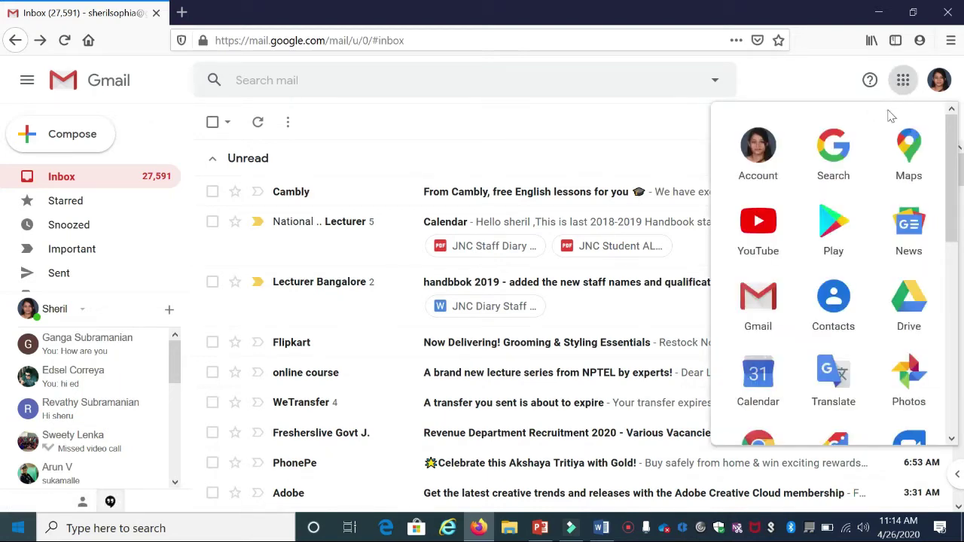
{"action": "scroll", "coordinate": [823, 192], "scroll_direction": "down", "scroll_amount": 5}
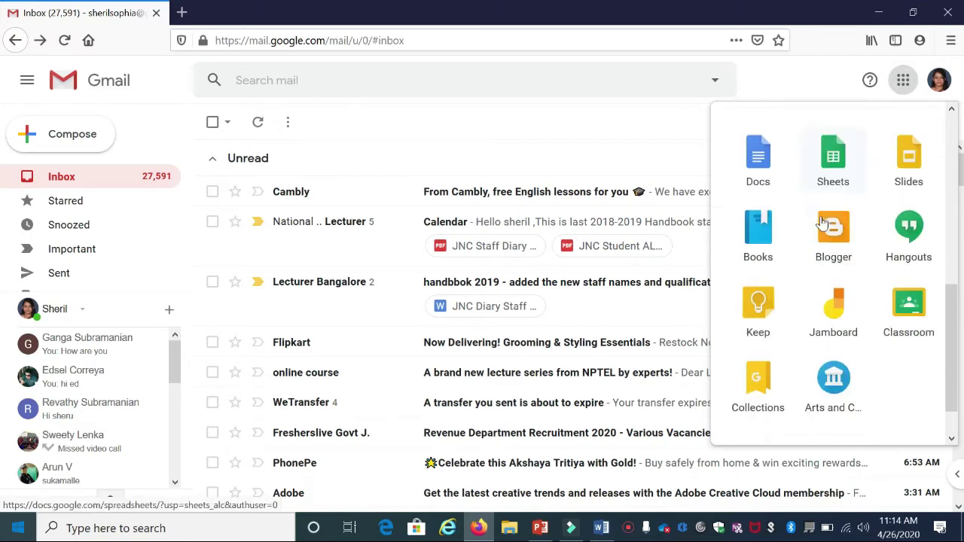
{"action": "scroll", "coordinate": [821, 221], "scroll_direction": "up", "scroll_amount": 5}
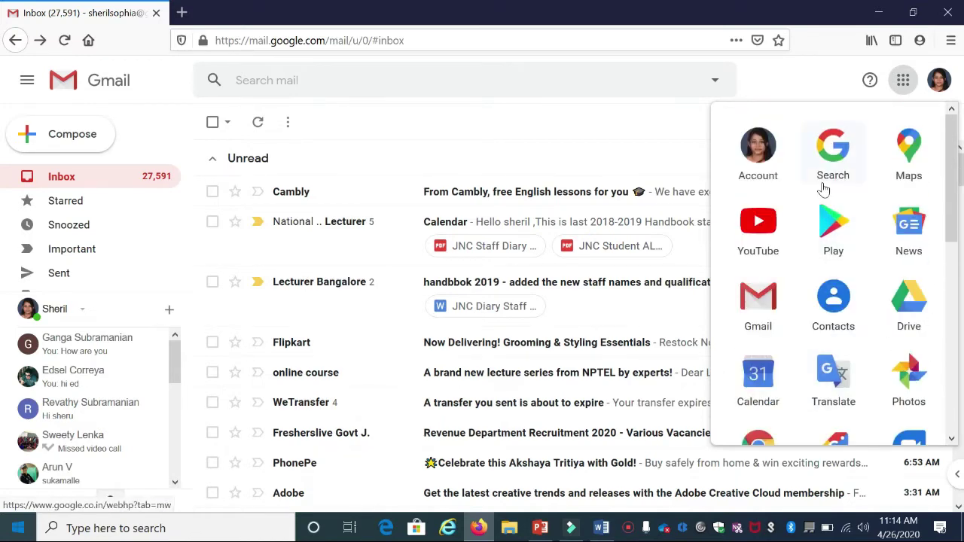
{"action": "scroll", "coordinate": [824, 191], "scroll_direction": "down", "scroll_amount": 5}
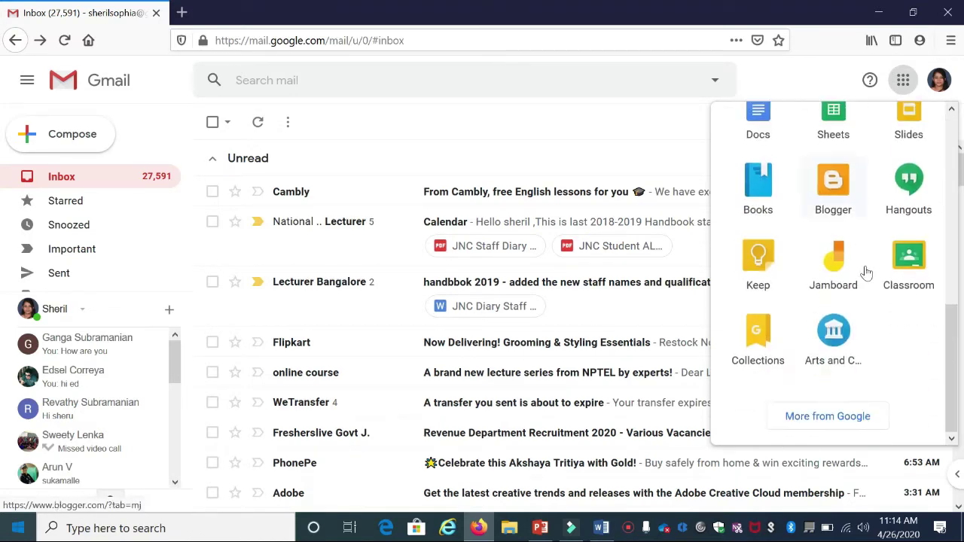
{"action": "left_click", "coordinate": [911, 263]}
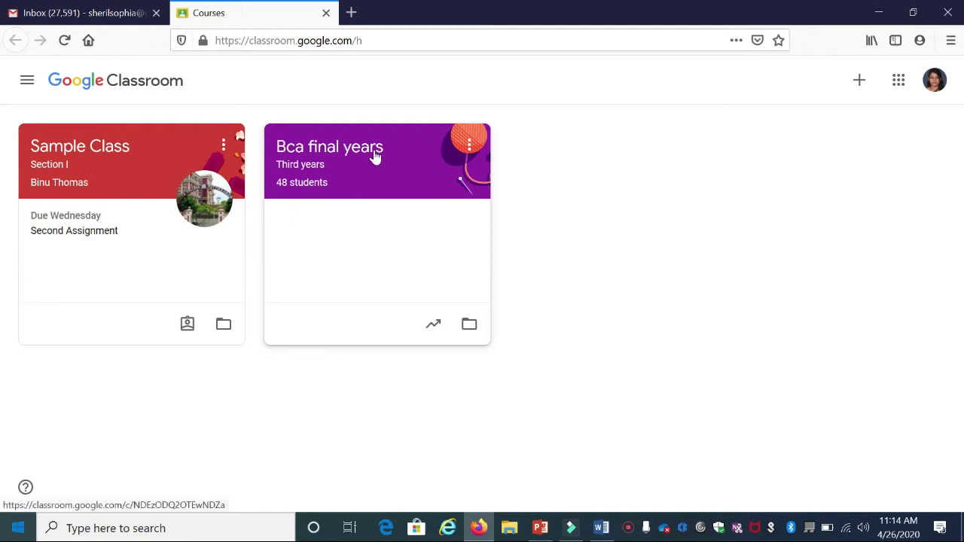
- Choose Create class from the + menu on the Classroom home page
{"action": "left_click", "coordinate": [862, 82]}
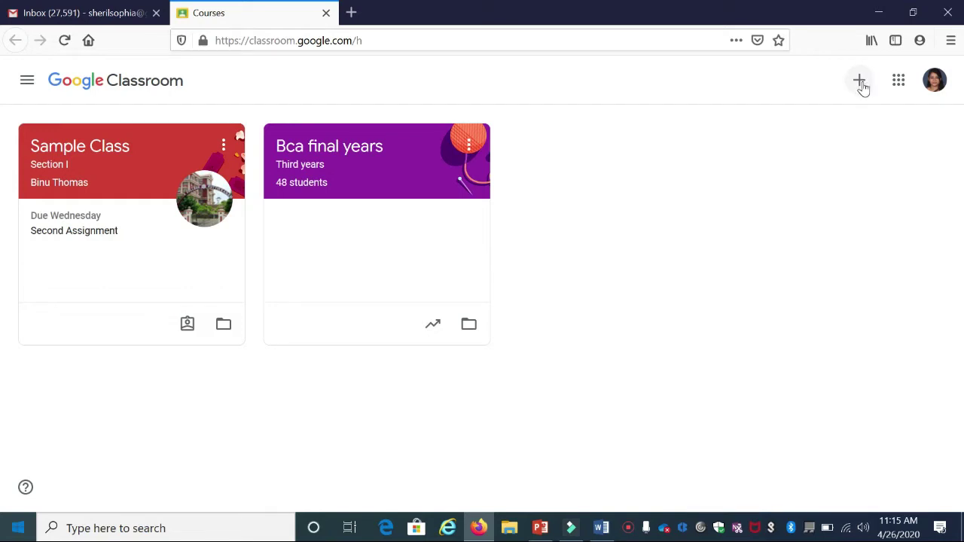
{"action": "left_click", "coordinate": [860, 86]}
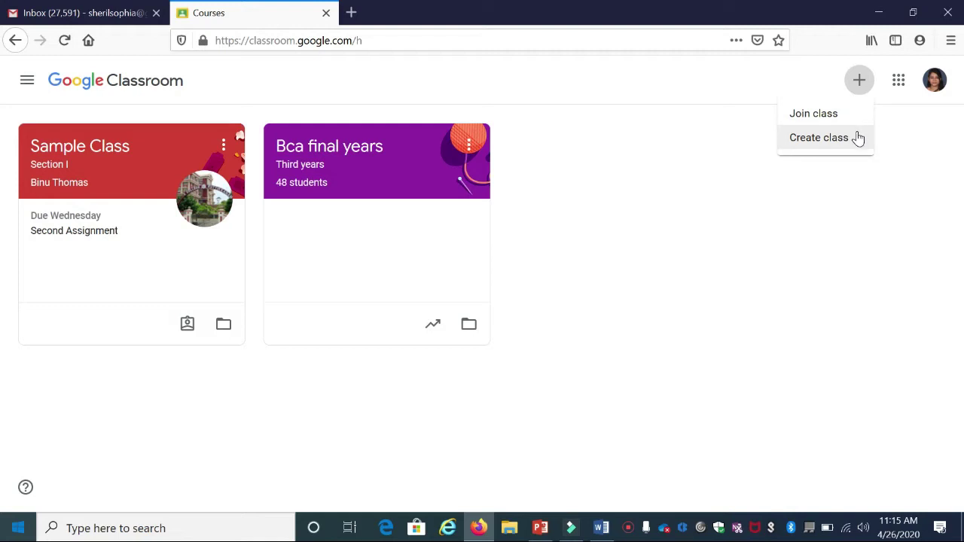
{"action": "left_click", "coordinate": [813, 141]}
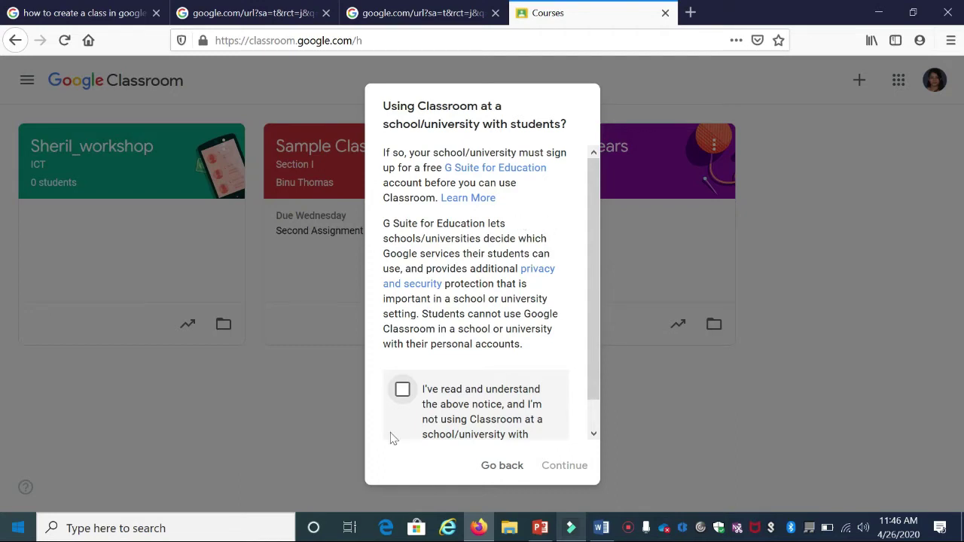
- Accept the school/university notice and name the new class Sheril_workshop
{"action": "left_click", "coordinate": [402, 392]}
{"action": "left_click", "coordinate": [564, 465]}
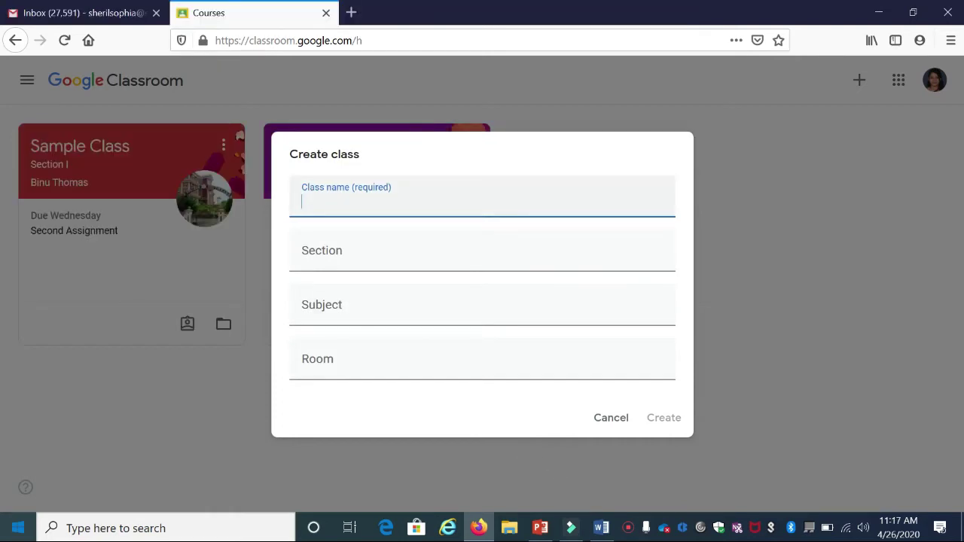
{"action": "type", "text": "Sheril_workshop"}
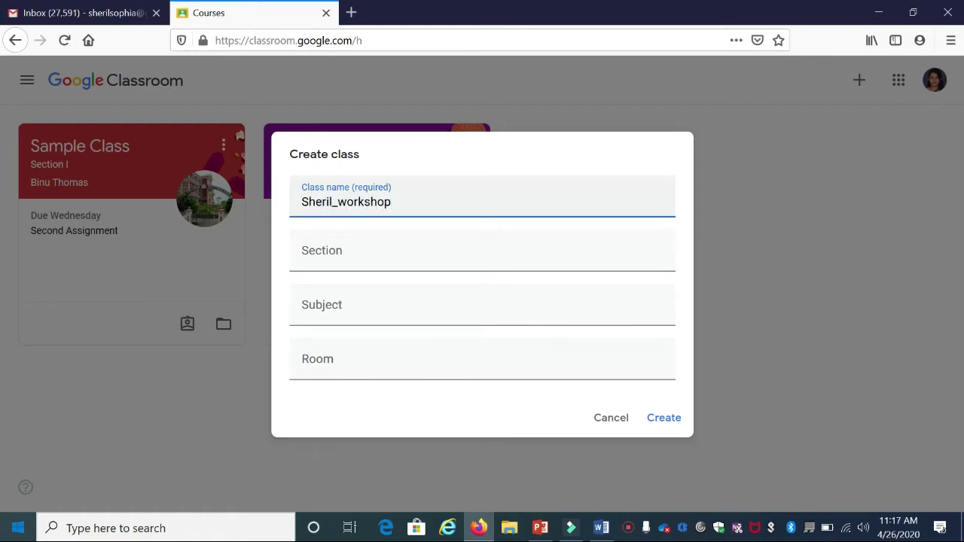
- Enter section ICT, subject Learning Mangement Systems and room At home, then create the class
{"action": "left_click", "coordinate": [382, 249]}
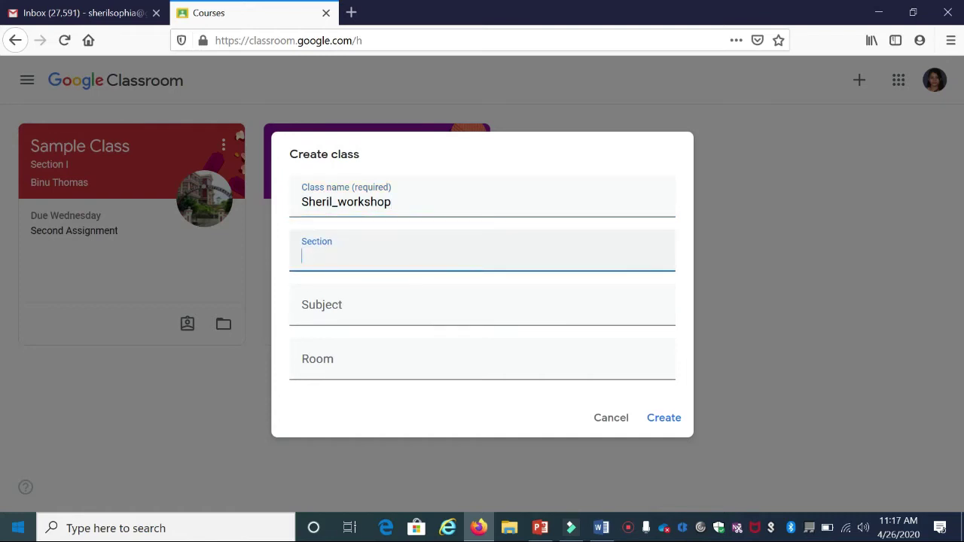
{"action": "type", "text": "ICT"}
{"action": "left_click", "coordinate": [370, 301]}
{"action": "type", "text": "Learning Mangement"}
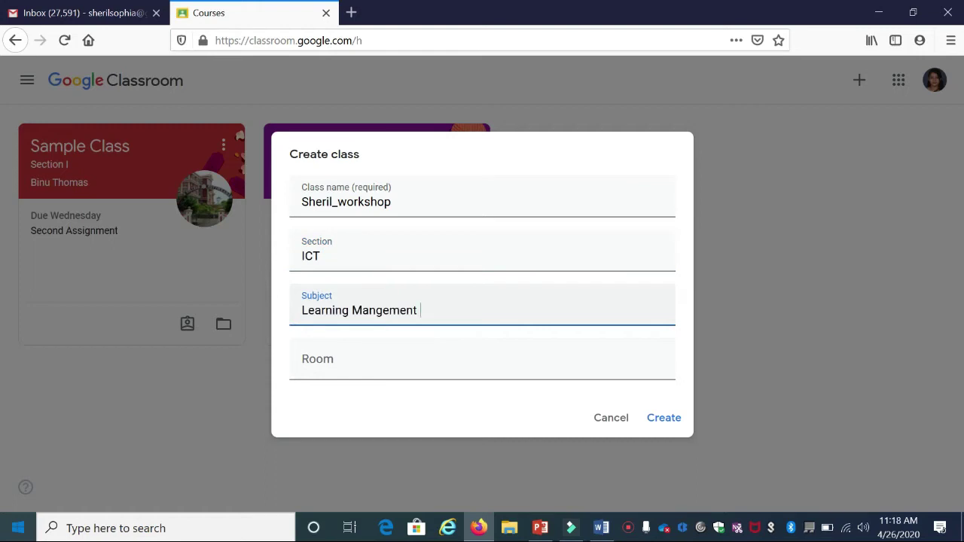
{"action": "type", "text": " Systems"}
{"action": "left_click", "coordinate": [376, 362]}
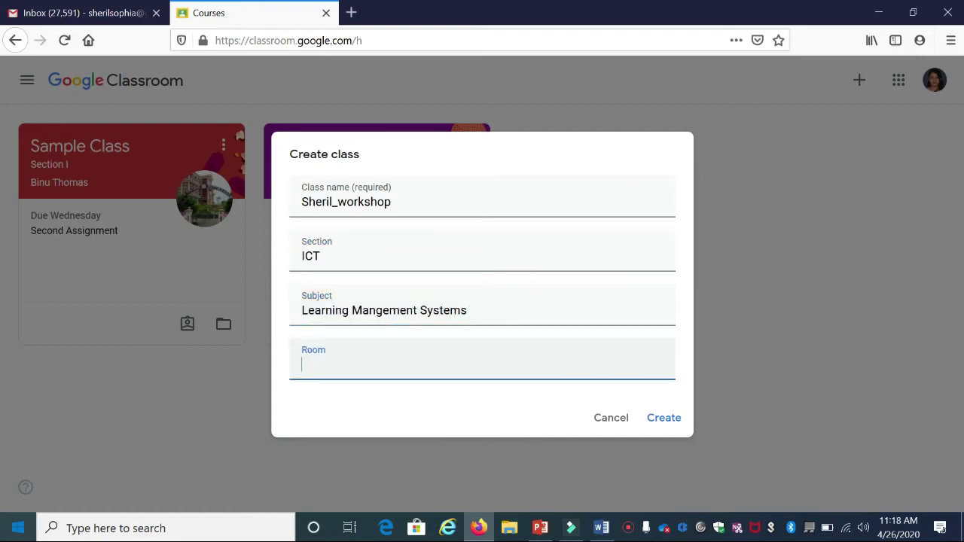
{"action": "type", "text": "At home"}
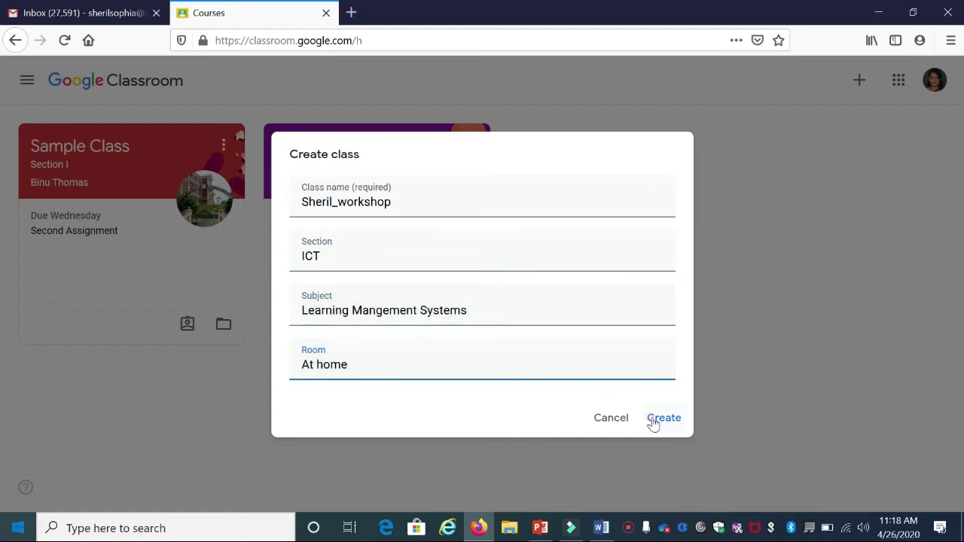
{"action": "left_click", "coordinate": [653, 424]}
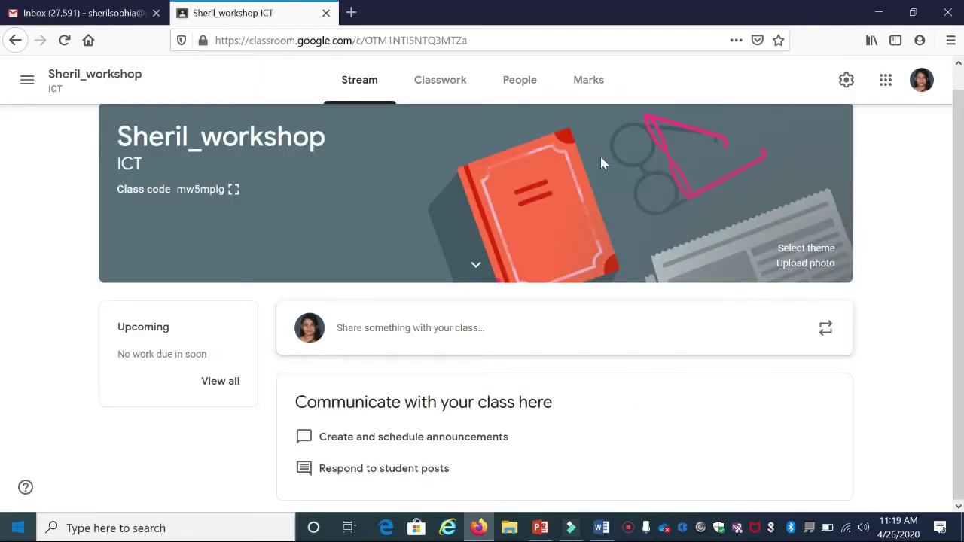
- Apply the teal phone-illustration theme from the Gallery to Sheril_workshop
{"action": "left_click", "coordinate": [803, 250]}
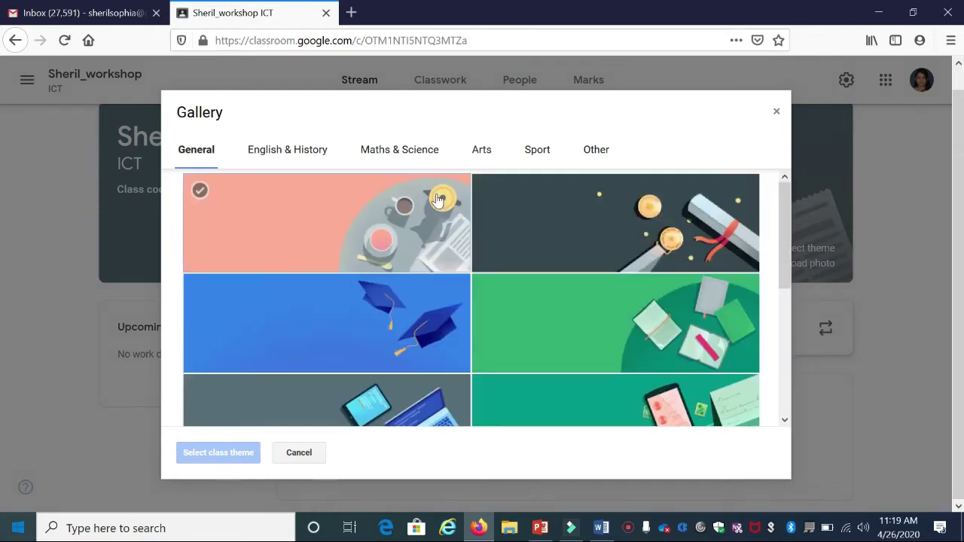
{"action": "scroll", "coordinate": [536, 244], "scroll_direction": "down", "scroll_amount": 3}
{"action": "left_click", "coordinate": [613, 269]}
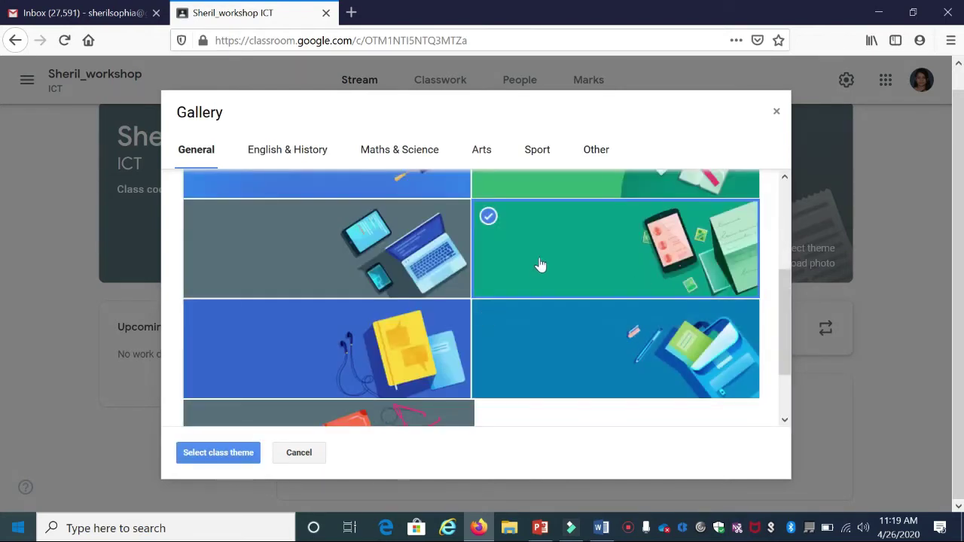
{"action": "left_click", "coordinate": [206, 458]}
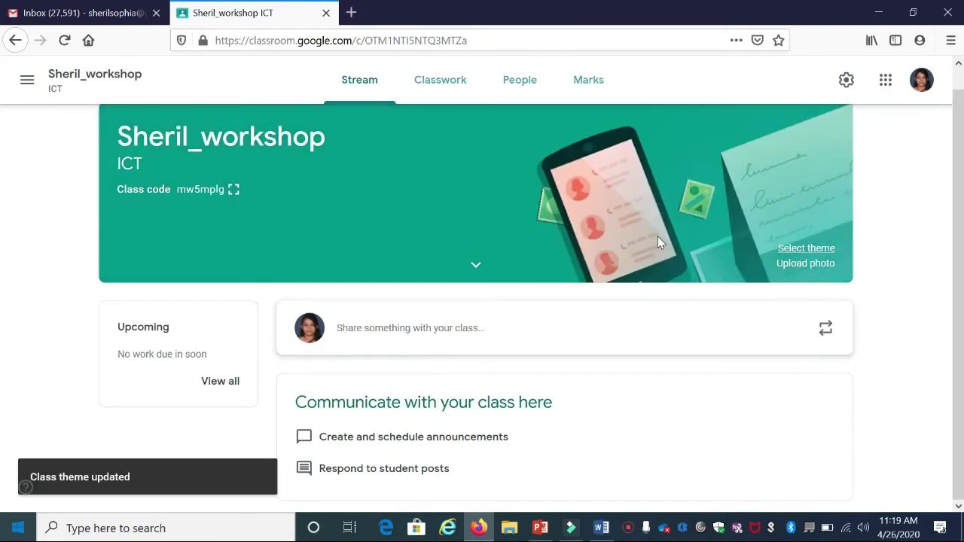
{"action": "left_click", "coordinate": [784, 268]}
{"action": "left_click", "coordinate": [480, 372]}
{"action": "left_click", "coordinate": [479, 367]}
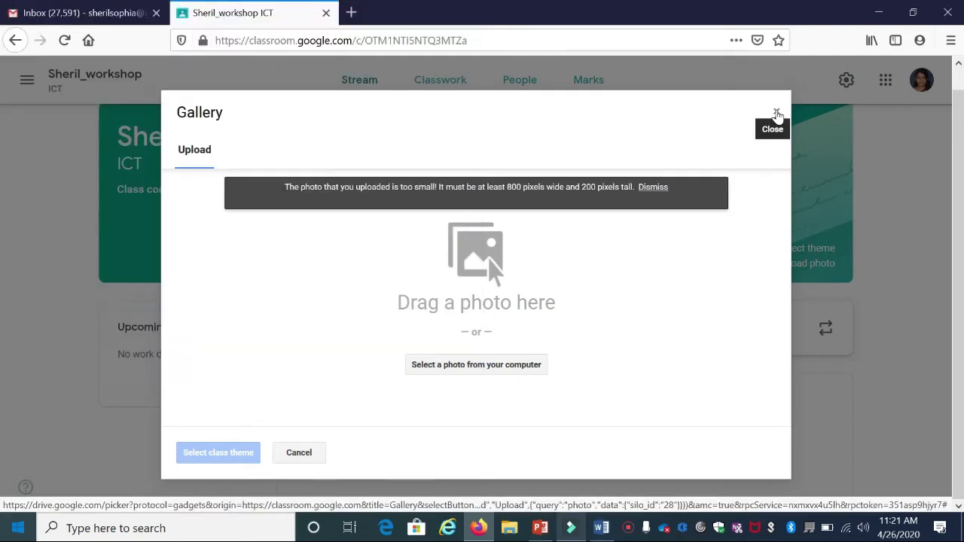
{"action": "left_click", "coordinate": [776, 112]}
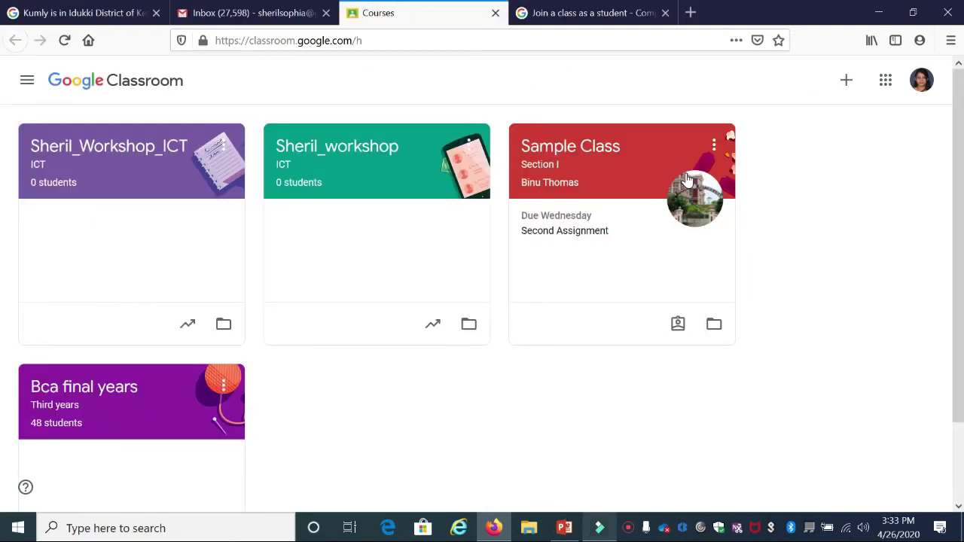
- Open the Sheril_workshop class card from the Classroom home page
{"action": "left_click", "coordinate": [315, 158]}
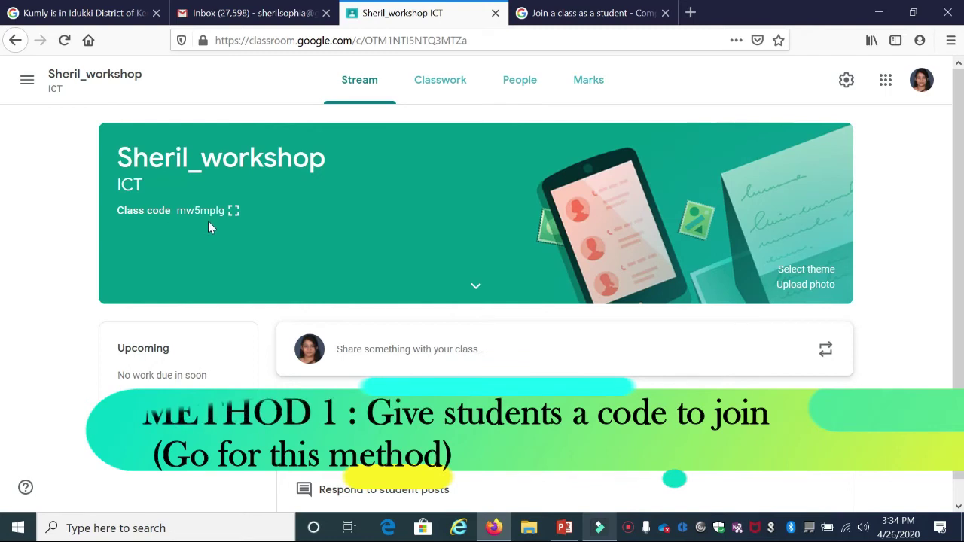
{"action": "left_click_drag", "start_coordinate": [176, 211], "coordinate": [223, 216]}
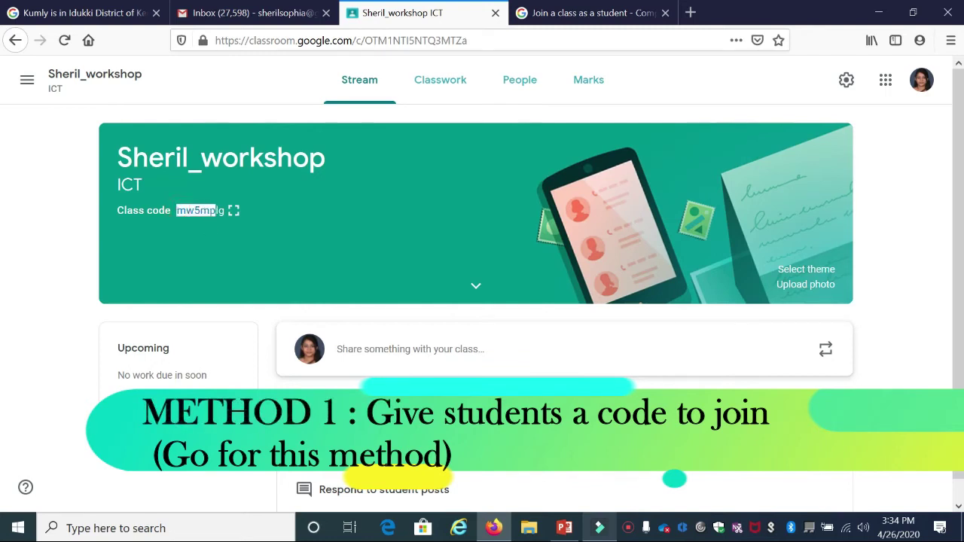
{"action": "left_click", "coordinate": [210, 211]}
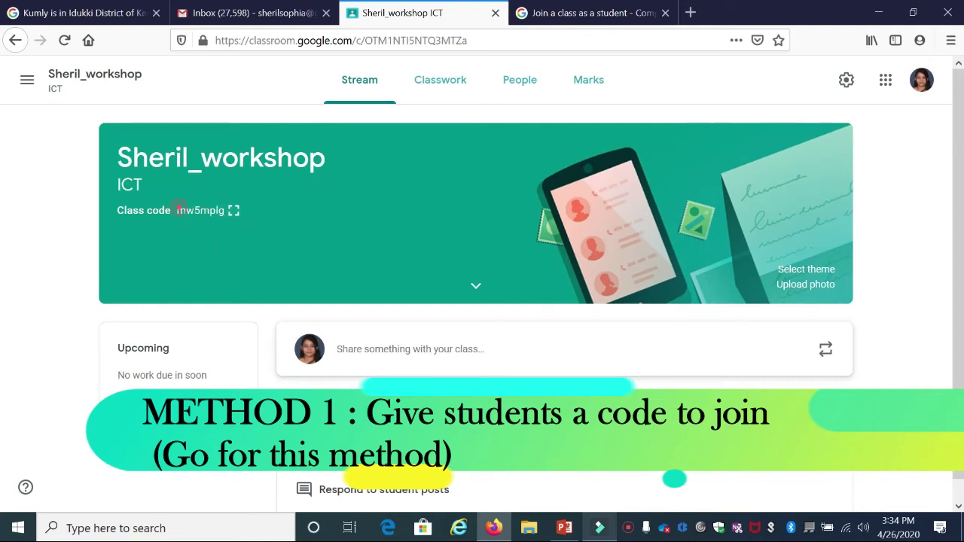
{"action": "left_click_drag", "start_coordinate": [178, 210], "coordinate": [223, 215]}
{"action": "left_click", "coordinate": [177, 214]}
{"action": "left_click_drag", "start_coordinate": [178, 211], "coordinate": [227, 215]}
{"action": "left_click", "coordinate": [228, 215]}
{"action": "left_click_drag", "start_coordinate": [177, 211], "coordinate": [219, 221]}
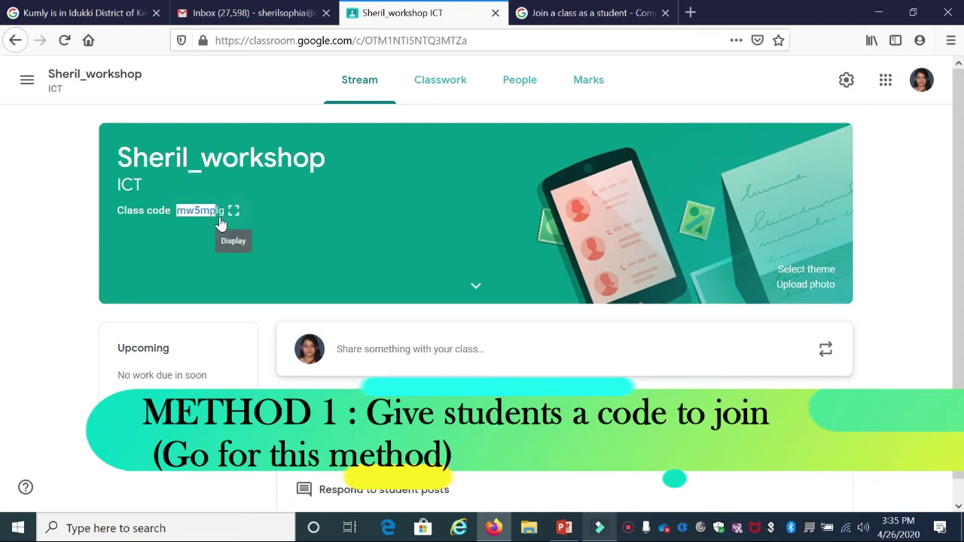
{"action": "left_click", "coordinate": [181, 211]}
{"action": "left_click_drag", "start_coordinate": [177, 211], "coordinate": [221, 220]}
{"action": "left_click", "coordinate": [234, 219]}
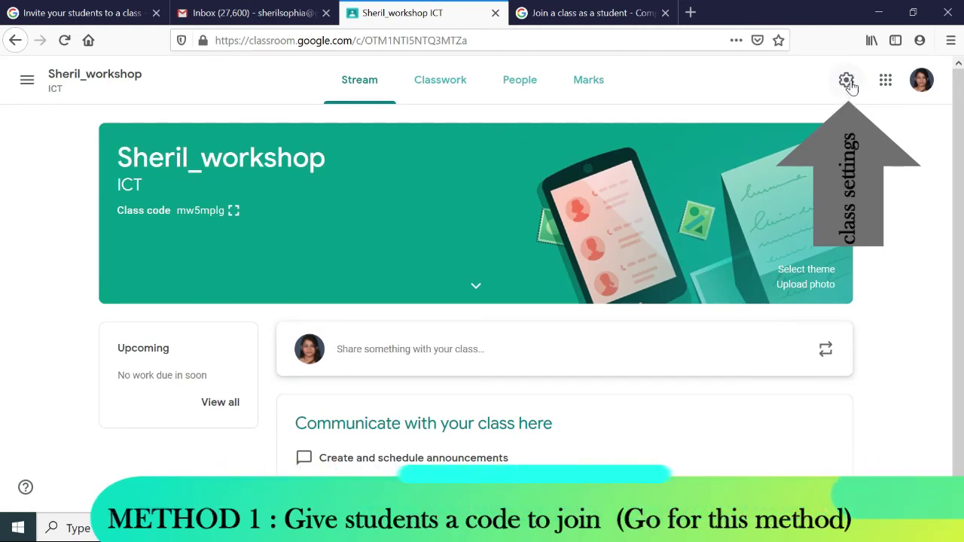
{"action": "left_click", "coordinate": [847, 83]}
{"action": "scroll", "coordinate": [322, 316], "scroll_direction": "down", "scroll_amount": 5}
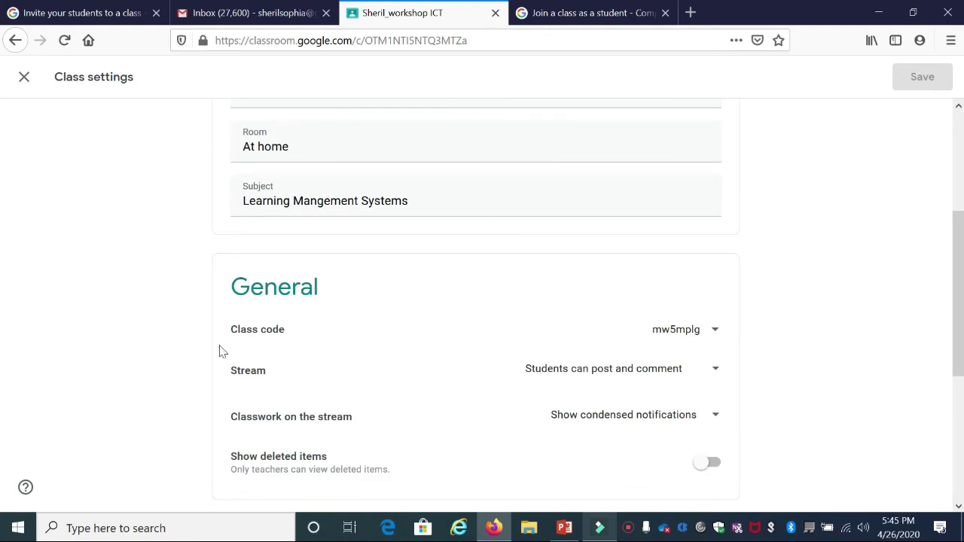
{"action": "scroll", "coordinate": [370, 392], "scroll_direction": "down", "scroll_amount": 2}
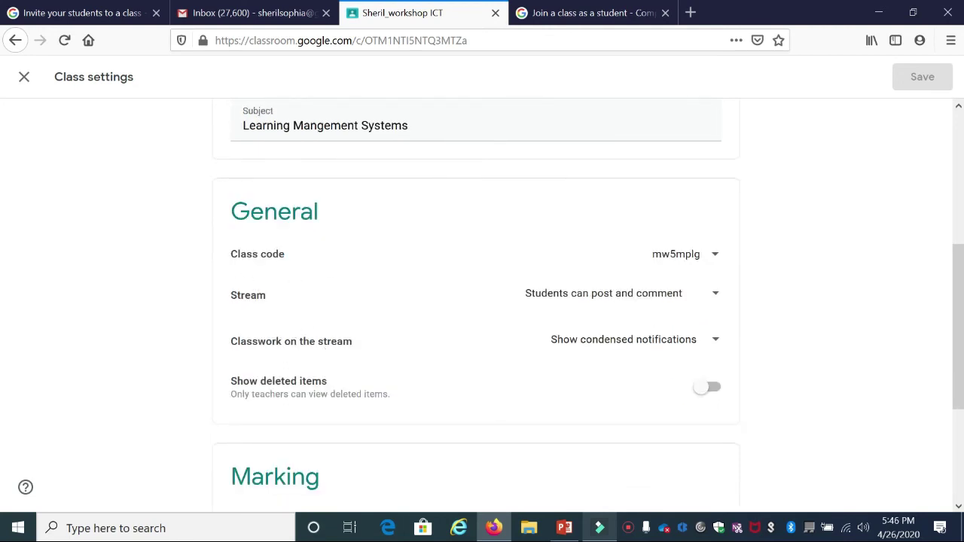
{"action": "left_click", "coordinate": [716, 256]}
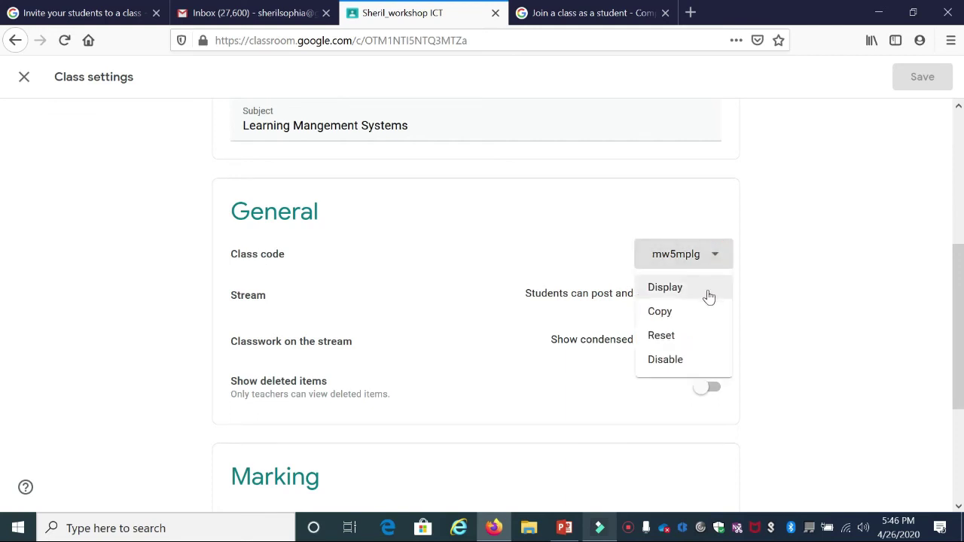
{"action": "left_click", "coordinate": [708, 294]}
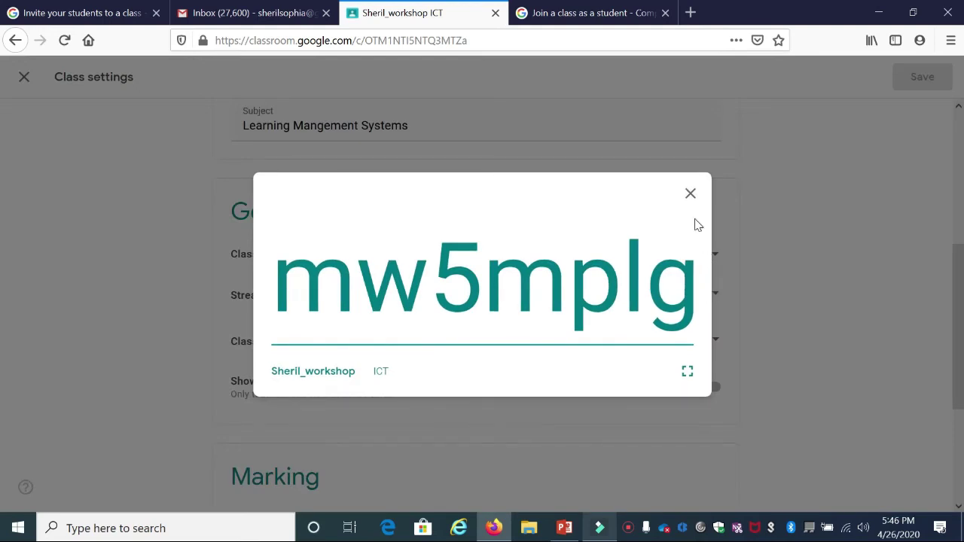
{"action": "left_click", "coordinate": [691, 194]}
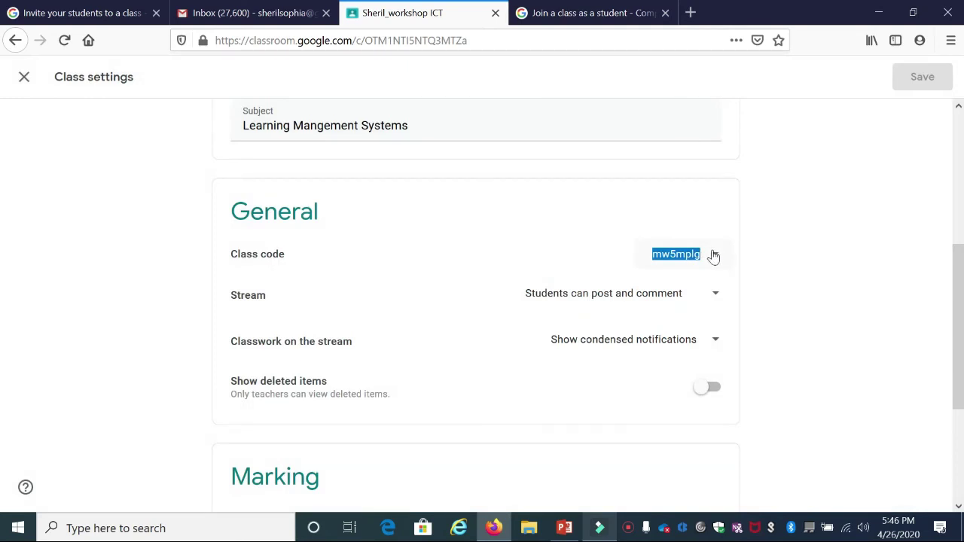
{"action": "left_click", "coordinate": [717, 256]}
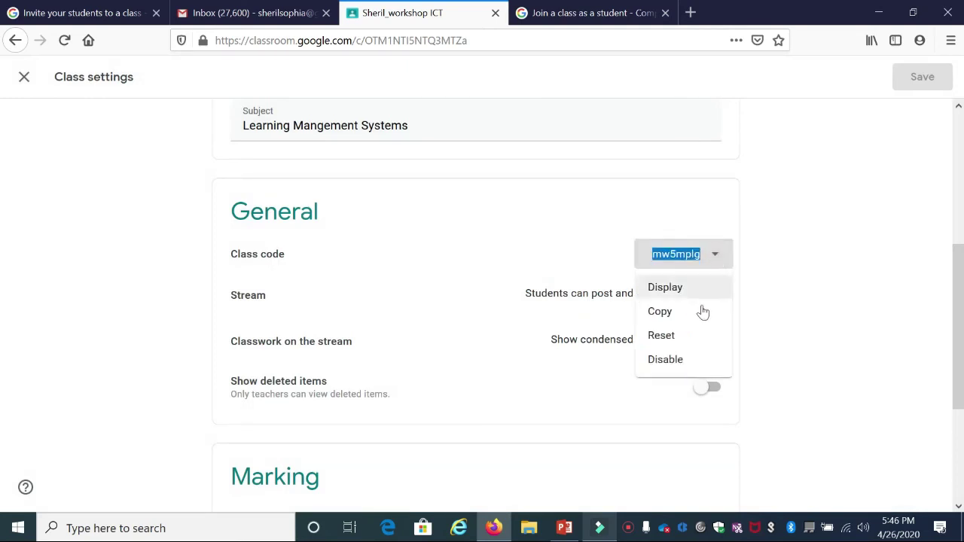
{"action": "left_click", "coordinate": [698, 322]}
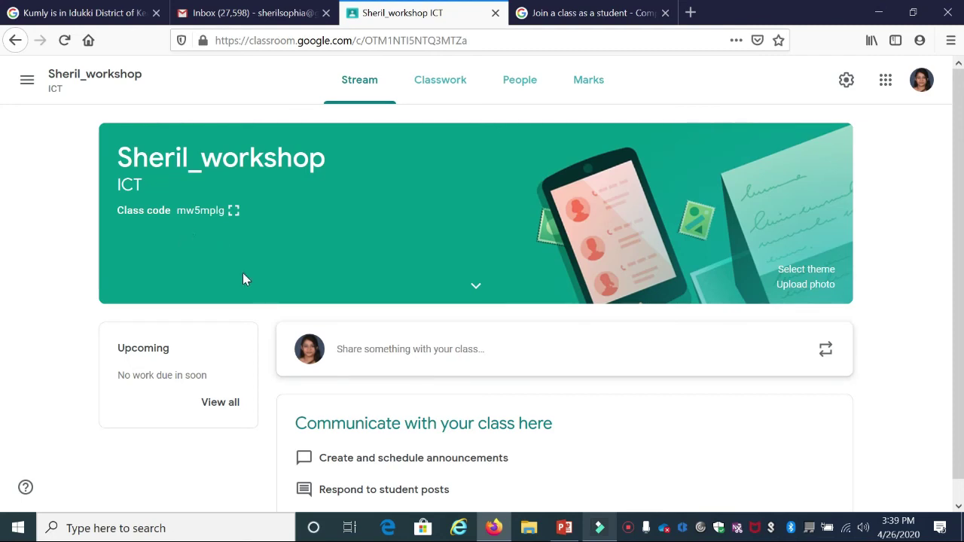
{"action": "left_click", "coordinate": [514, 82]}
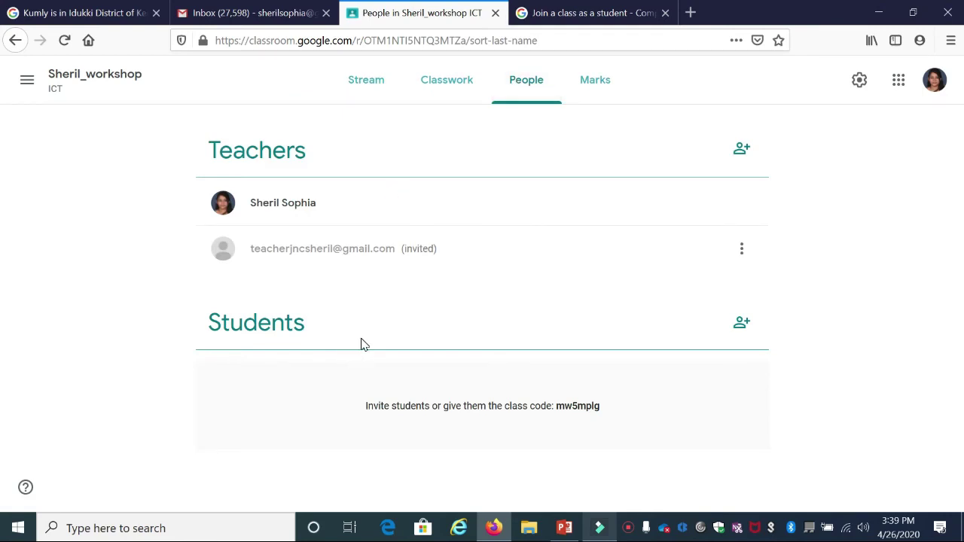
{"action": "double_click", "coordinate": [577, 406]}
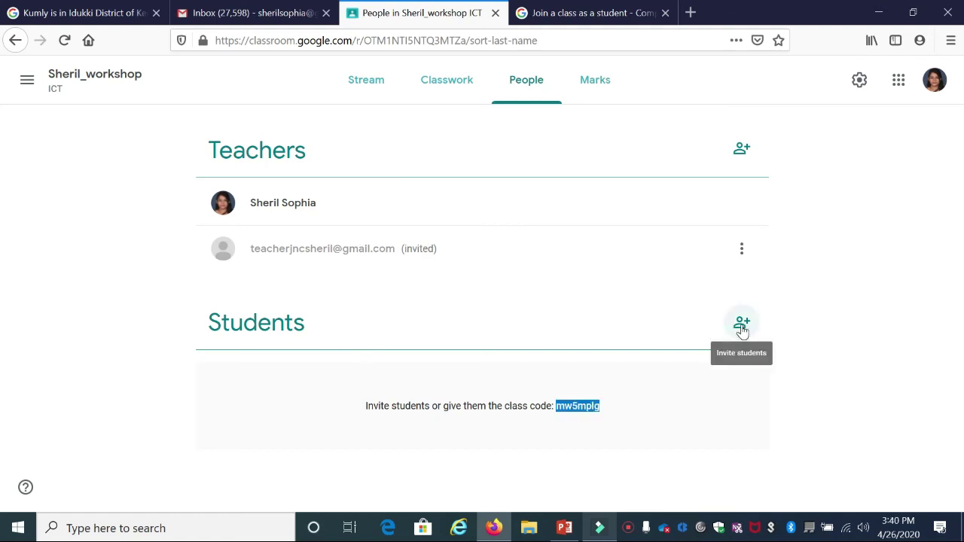
- Invite a second student to Sheril_workshop by searching their e-mail address and sending the invitation
{"action": "left_click", "coordinate": [741, 325]}
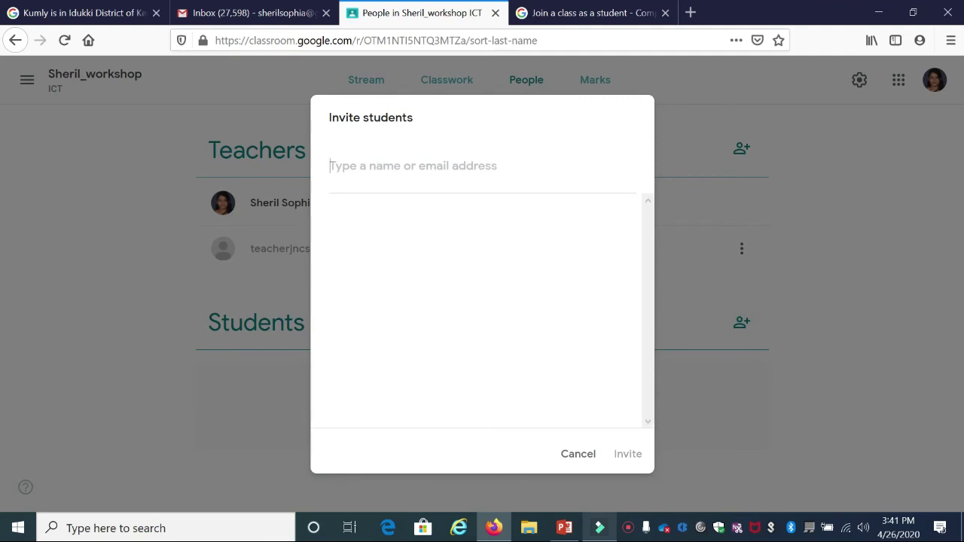
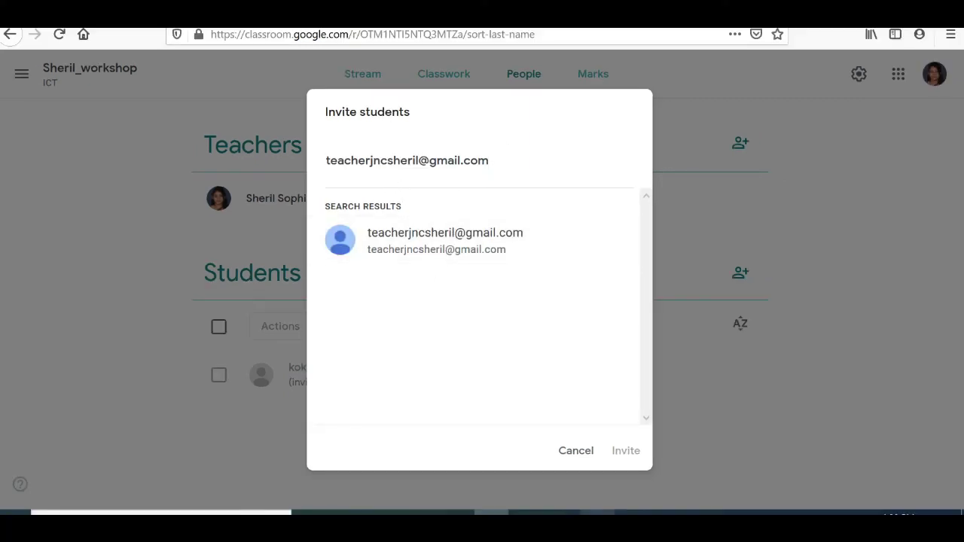
{"action": "left_click", "coordinate": [448, 232]}
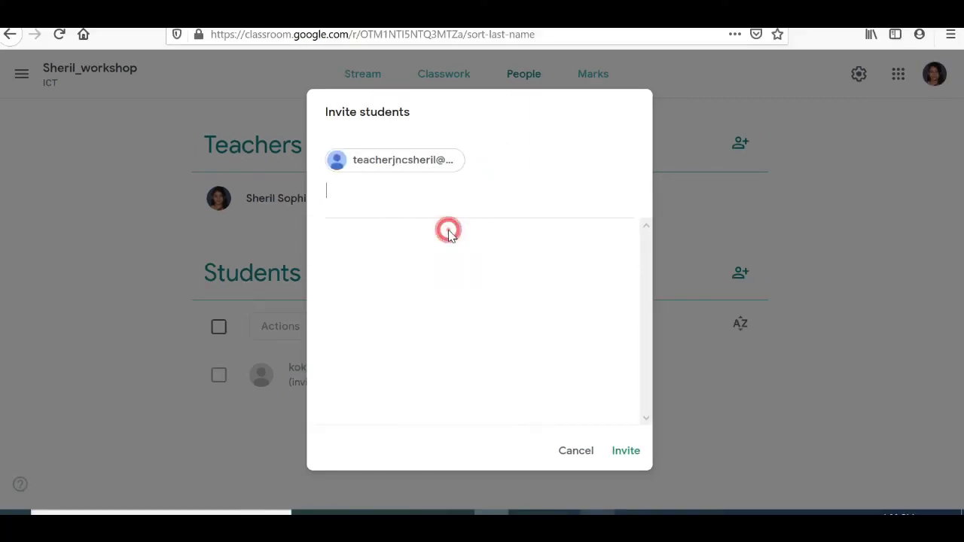
{"action": "left_click", "coordinate": [624, 456]}
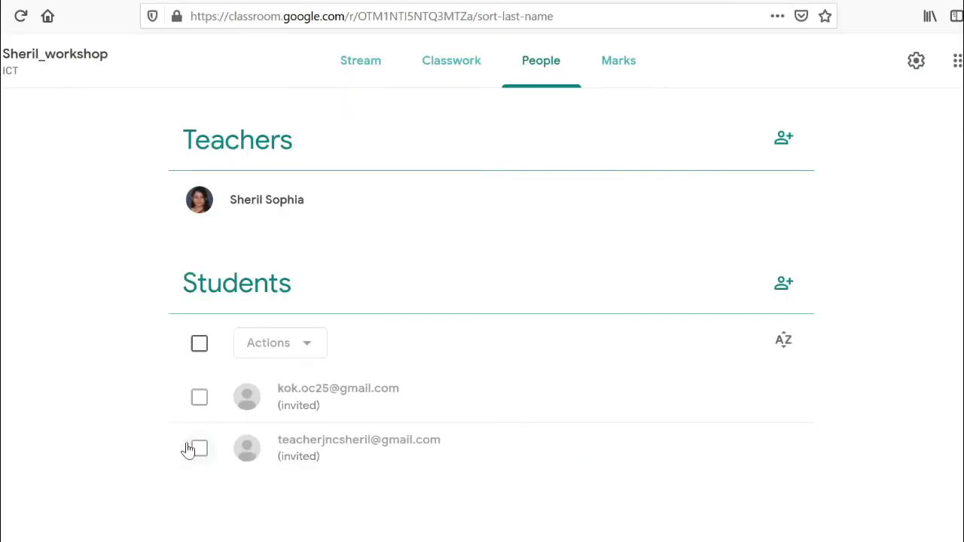